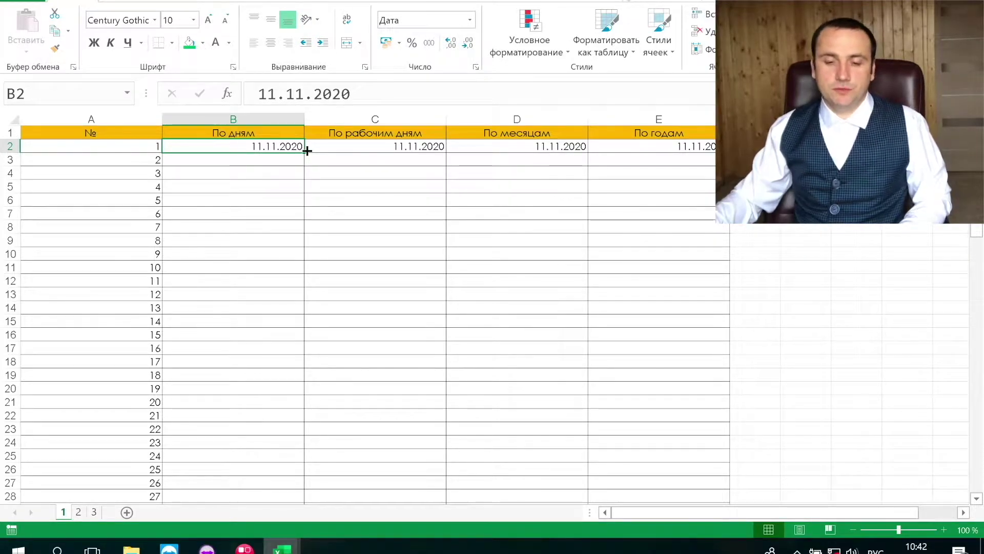
- Fill the "По дням" column with consecutive daily dates from B2 down to the end of the numbered rows
{"action": "left_click_drag", "start_coordinate": [110, 146], "coordinate": [110, 354]}
{"action": "left_click_drag", "start_coordinate": [347, 146], "coordinate": [339, 354]}
{"action": "left_click", "coordinate": [275, 148]}
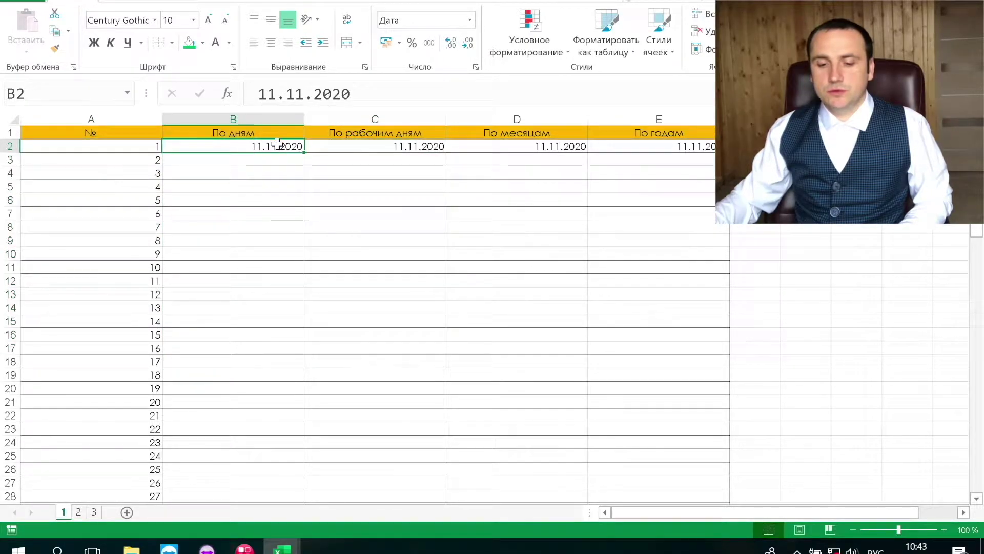
{"action": "double_click", "coordinate": [305, 153]}
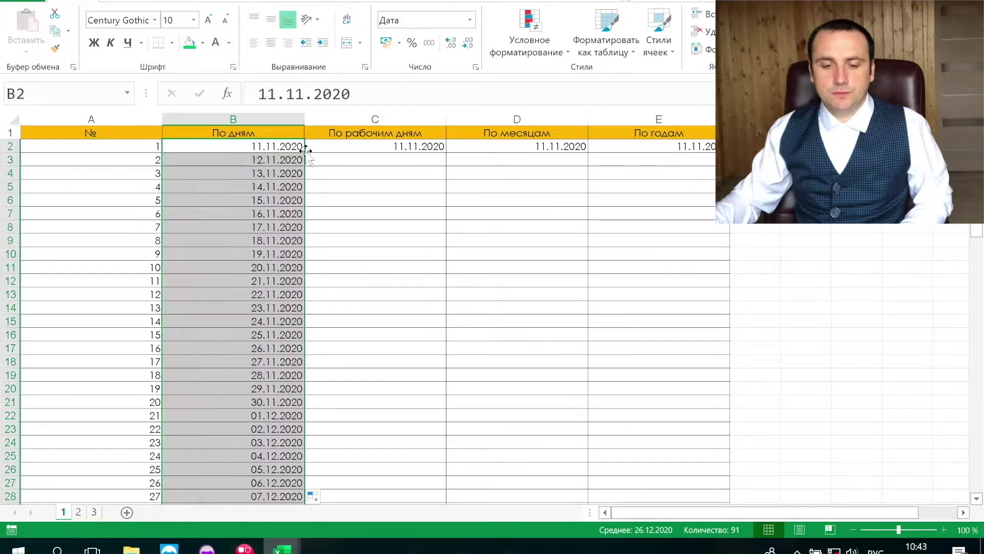
{"action": "left_click", "coordinate": [260, 200]}
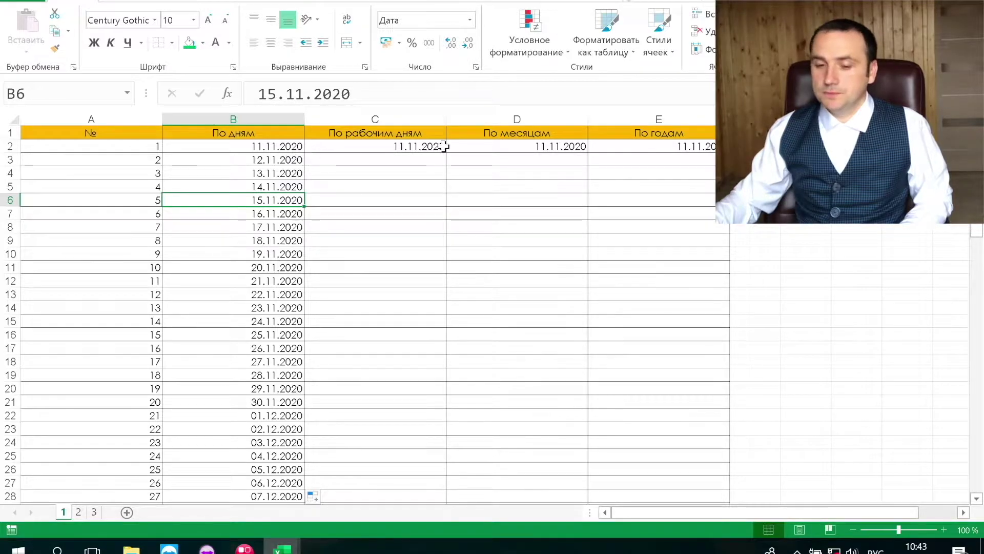
- Fill the "По рабочим дням" column down from C2 with dates advancing by working days only
{"action": "left_click", "coordinate": [417, 148]}
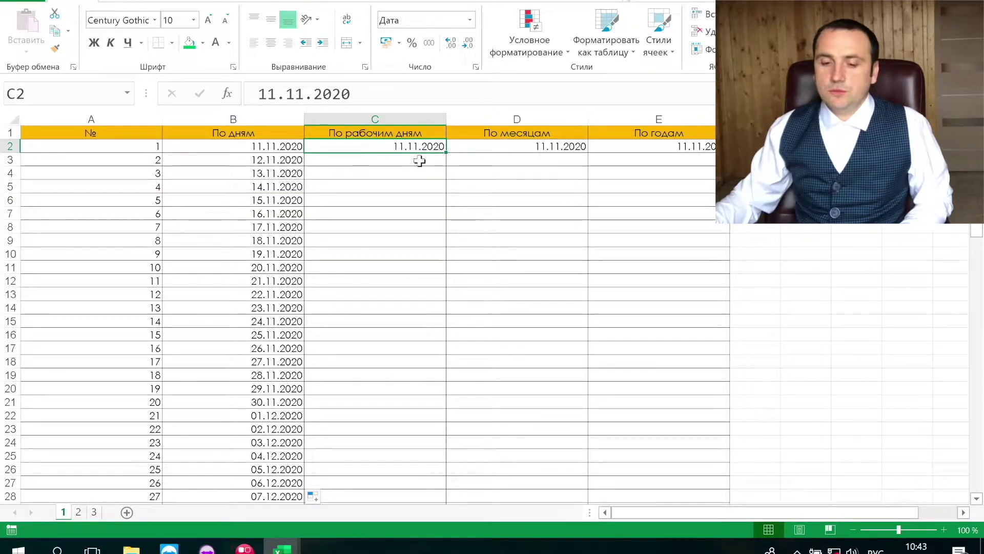
{"action": "double_click", "coordinate": [445, 152]}
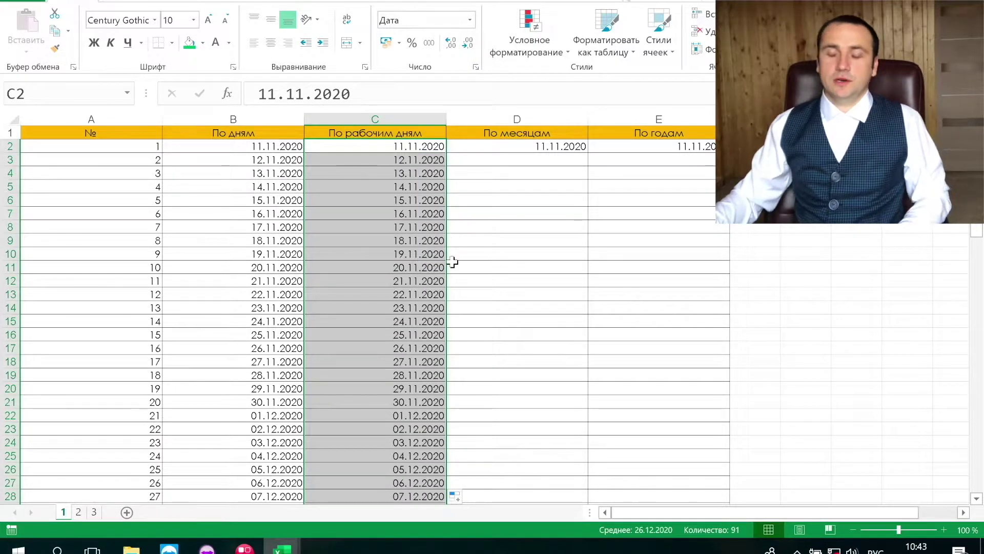
{"action": "left_click", "coordinate": [455, 496]}
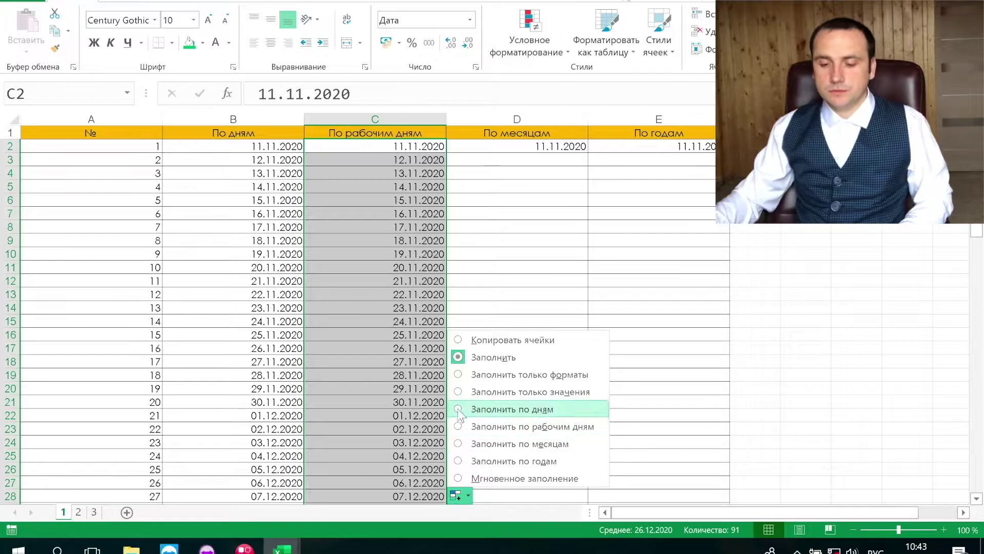
{"action": "left_click", "coordinate": [552, 428]}
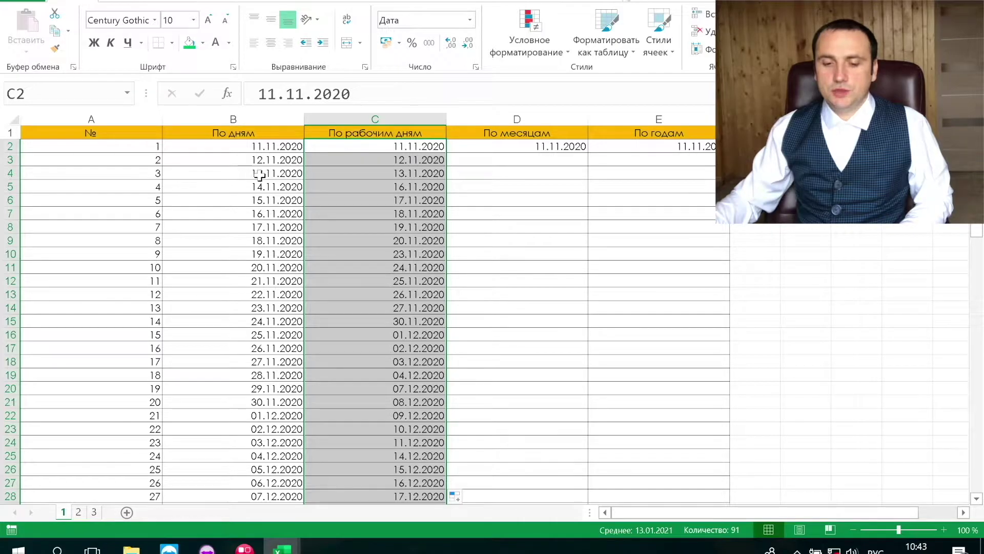
- Highlight the weekend dates in cells B5:B6 with the green fill colour
{"action": "left_click", "coordinate": [385, 175]}
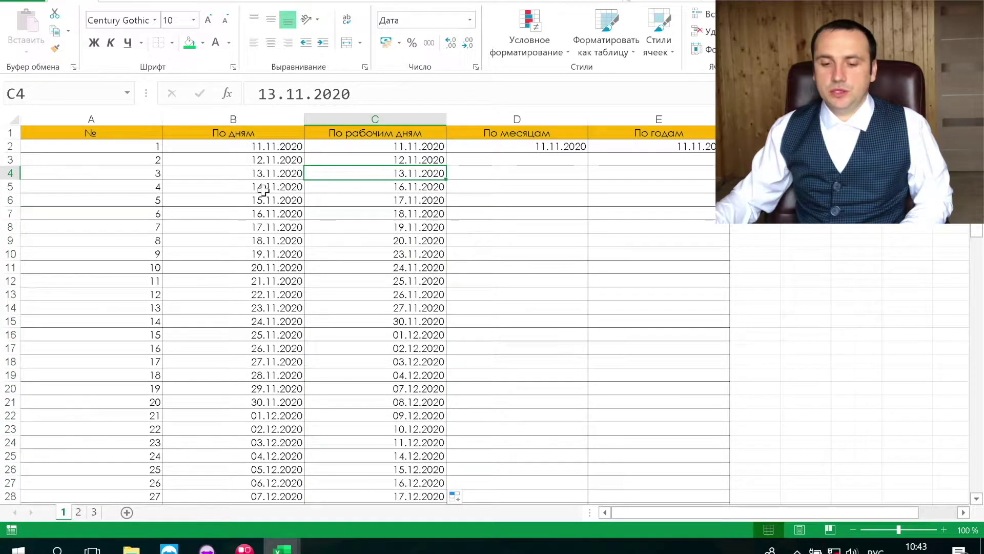
{"action": "left_click_drag", "start_coordinate": [263, 191], "coordinate": [263, 201]}
{"action": "left_click", "coordinate": [188, 43]}
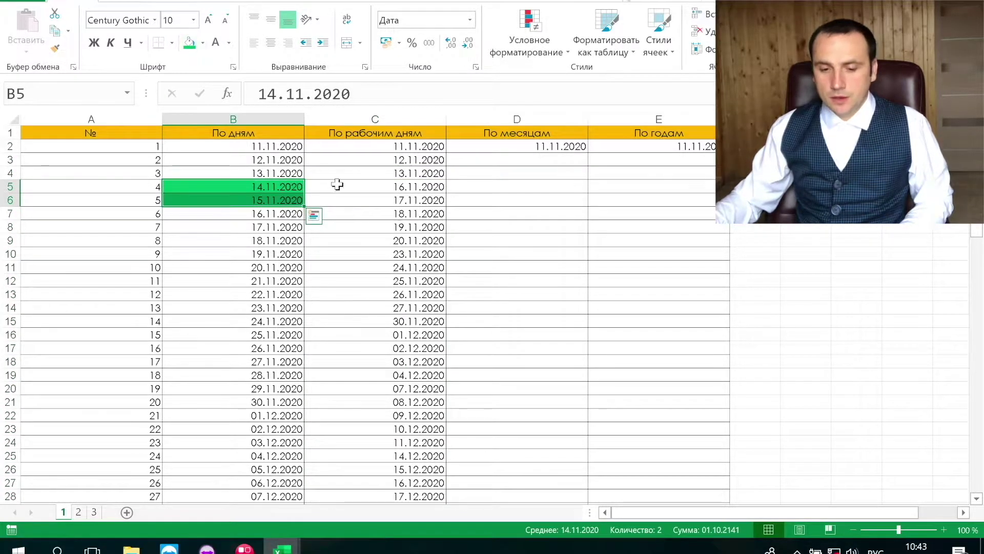
{"action": "left_click", "coordinate": [391, 190]}
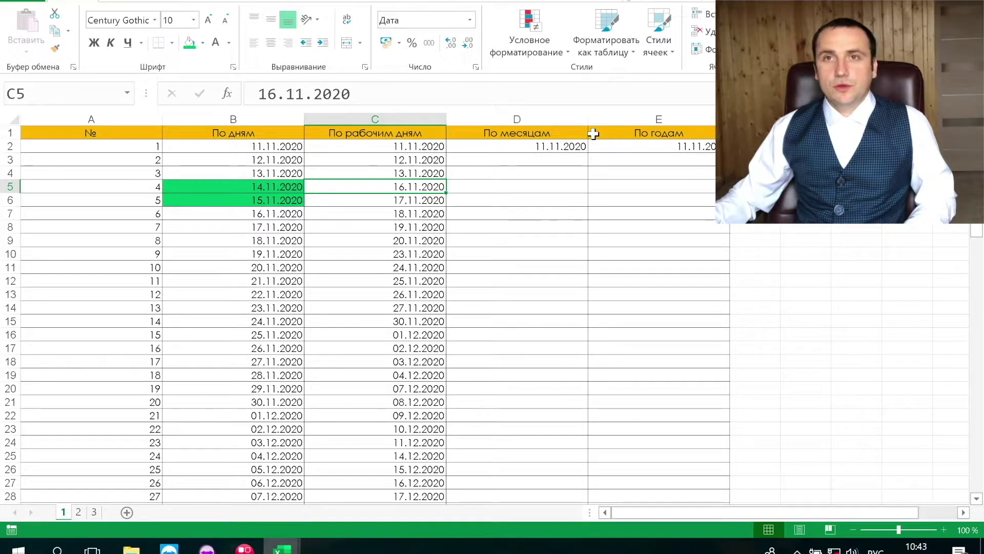
- Fill the "По месяцам" column down from D2 with dates advancing by one month
{"action": "left_click", "coordinate": [568, 151]}
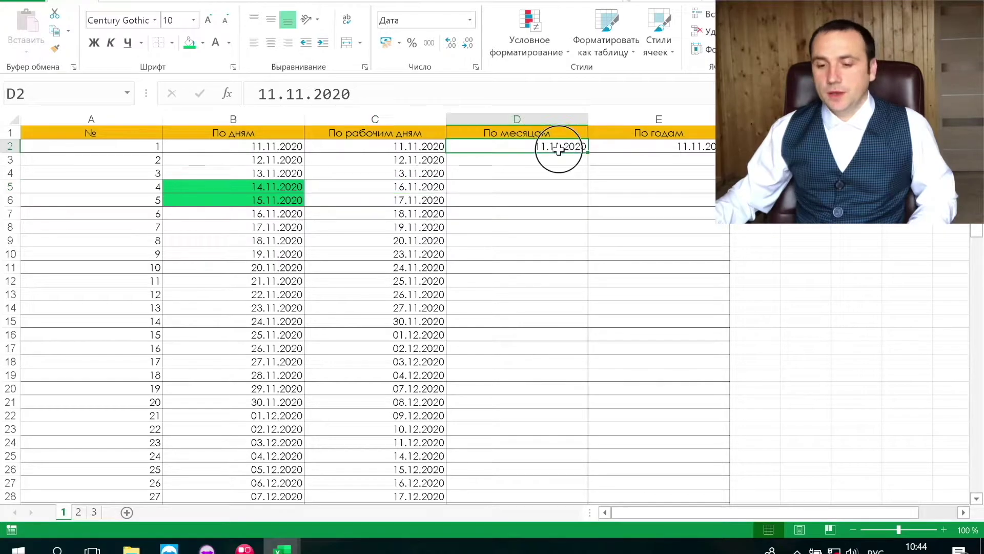
{"action": "double_click", "coordinate": [588, 153]}
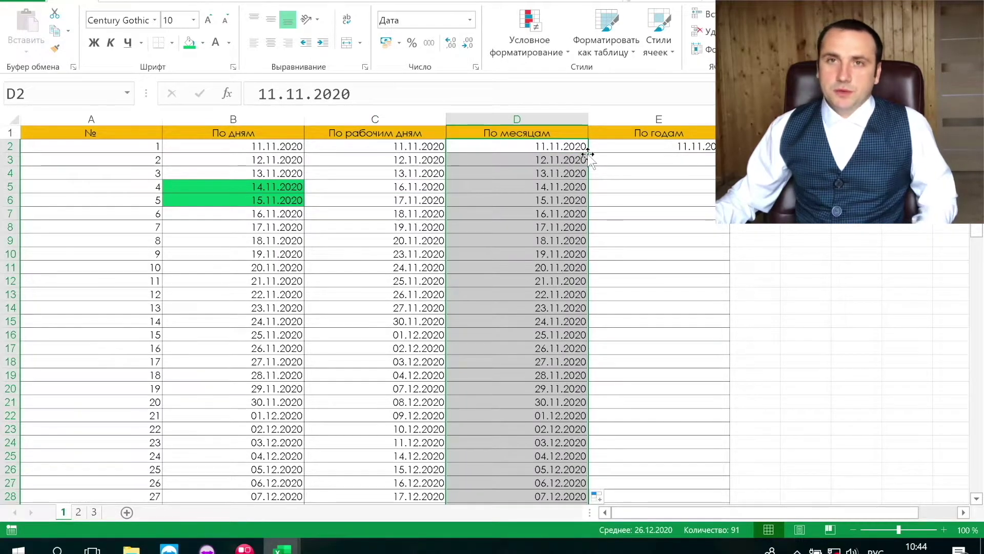
{"action": "left_click", "coordinate": [596, 497]}
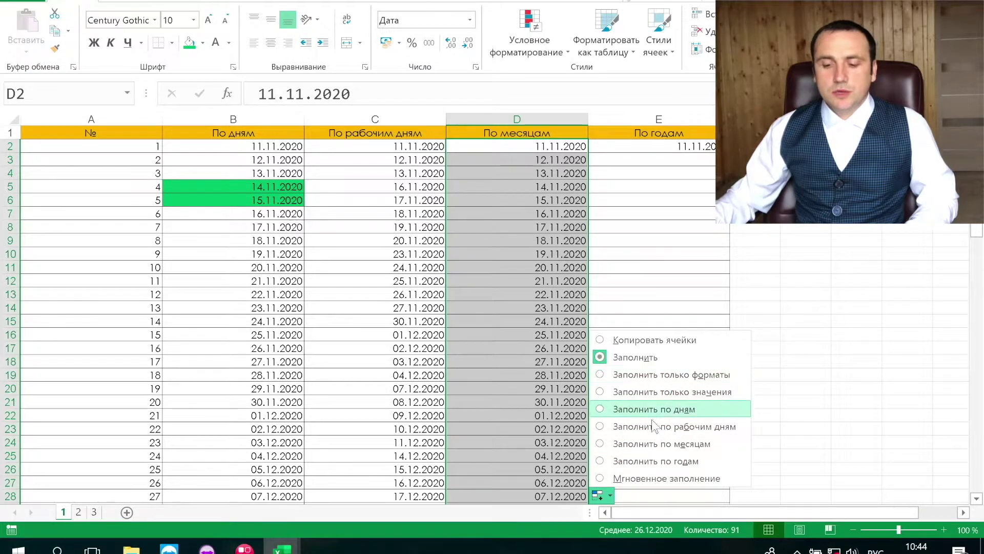
{"action": "left_click", "coordinate": [661, 444]}
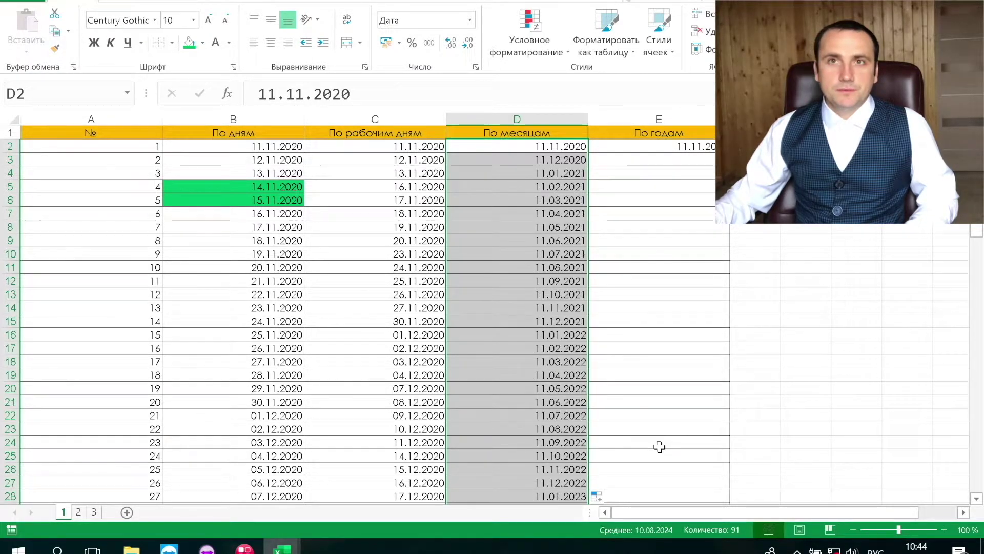
{"action": "left_click", "coordinate": [569, 393]}
- Fill the "По годам" column down from E2 with dates advancing by one year
{"action": "left_click", "coordinate": [687, 146]}
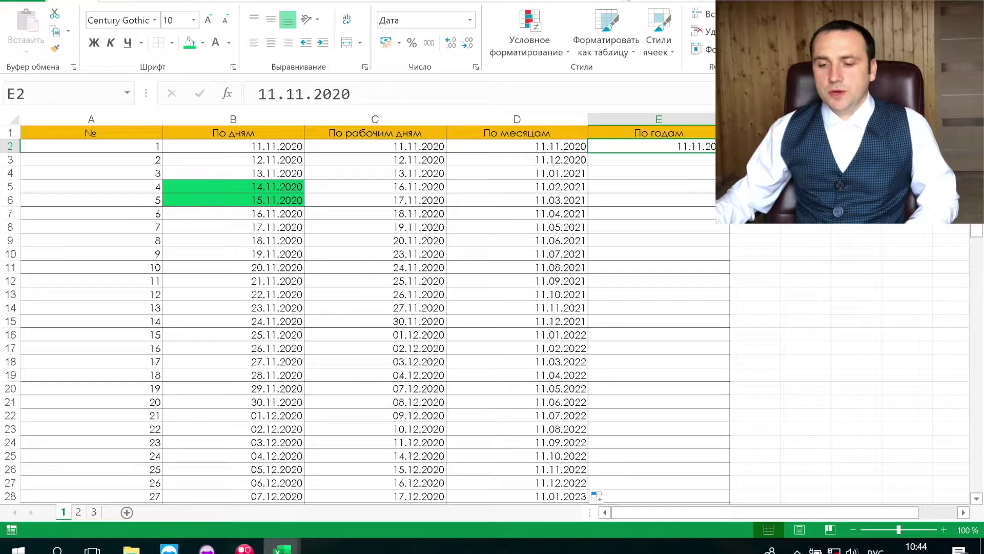
{"action": "double_click", "coordinate": [729, 153]}
{"action": "left_click", "coordinate": [741, 496]}
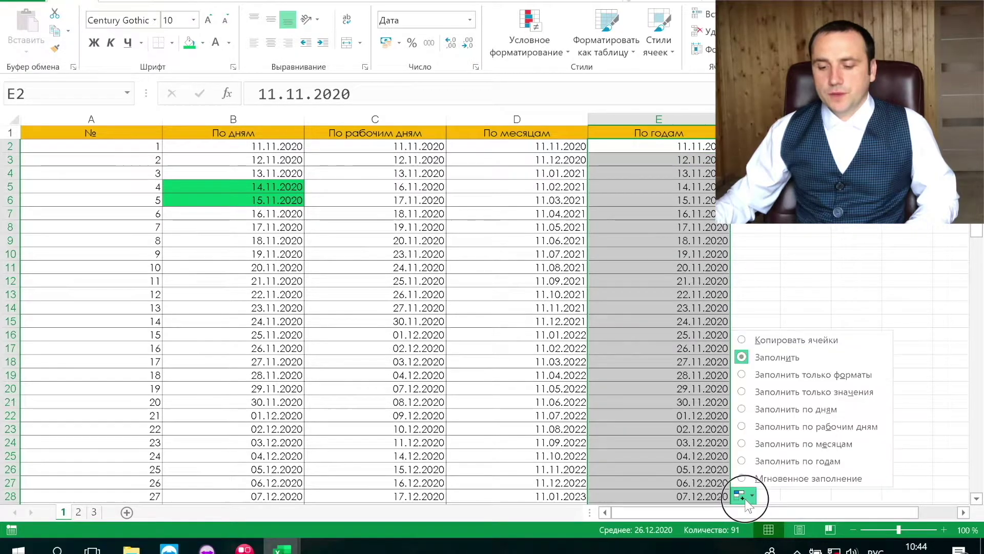
{"action": "left_click", "coordinate": [777, 457]}
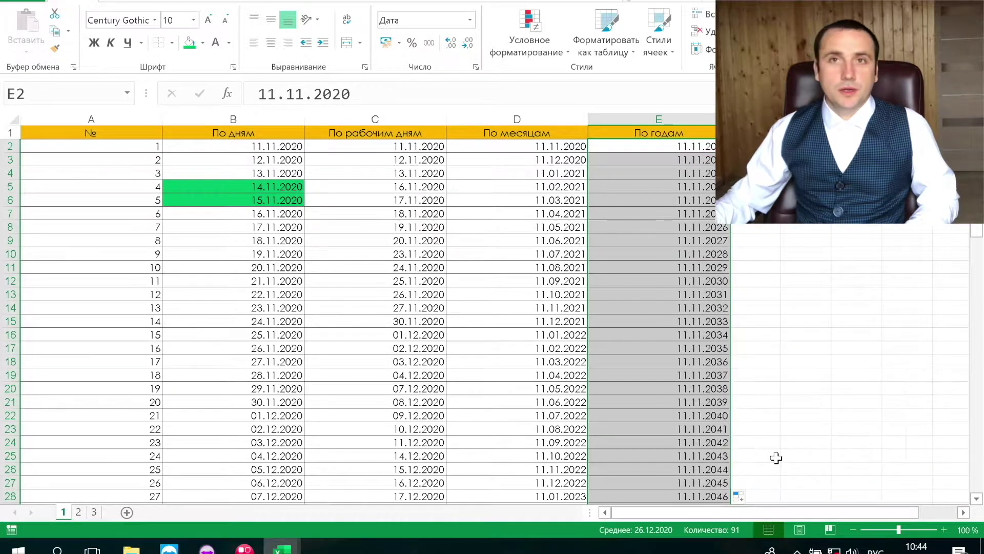
{"action": "left_click", "coordinate": [550, 240]}
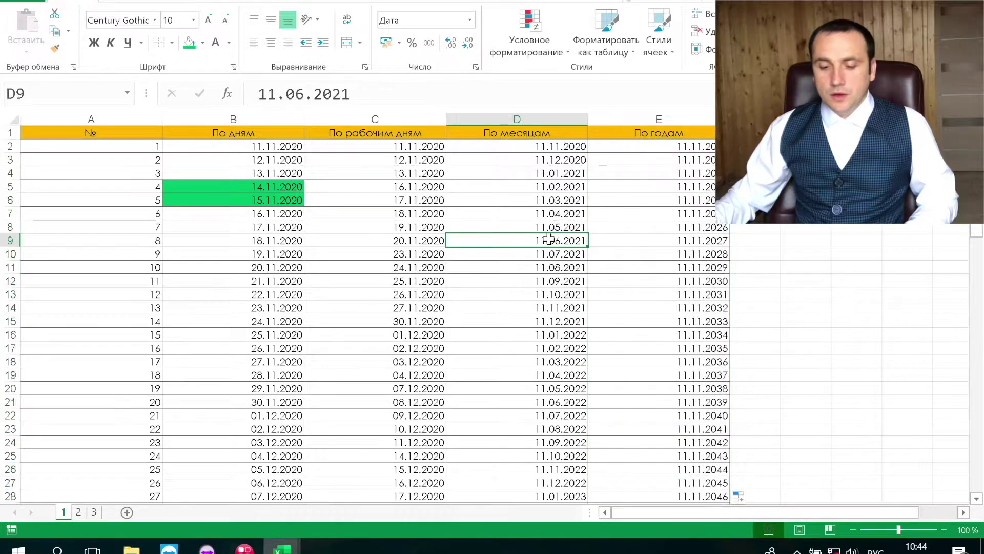
{"action": "left_click_drag", "start_coordinate": [548, 200], "coordinate": [547, 321]}
{"action": "left_click_drag", "start_coordinate": [659, 133], "coordinate": [679, 319]}
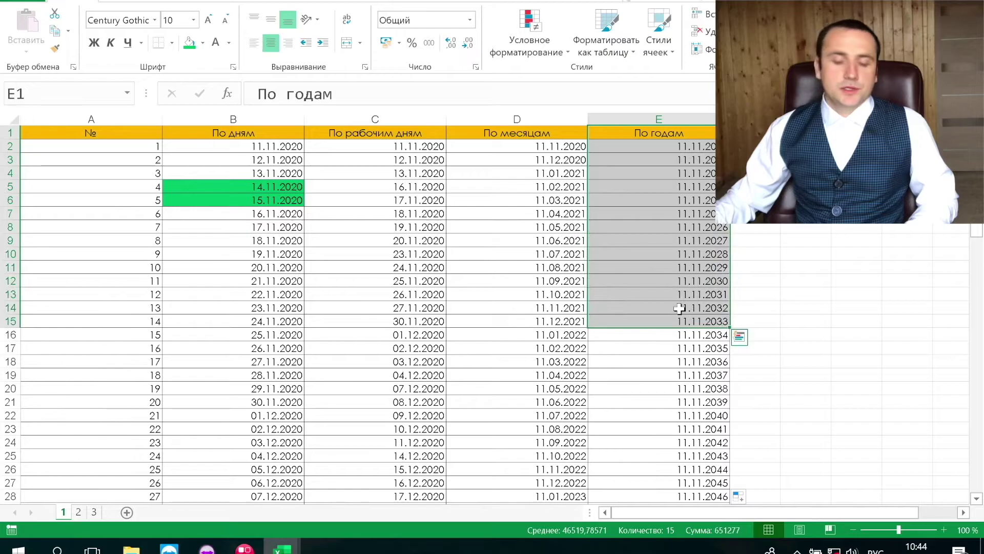
- On sheet 2, enter the formula =B2+1 in cell B3 under the oldest-to-newest heading
{"action": "left_click", "coordinate": [78, 512]}
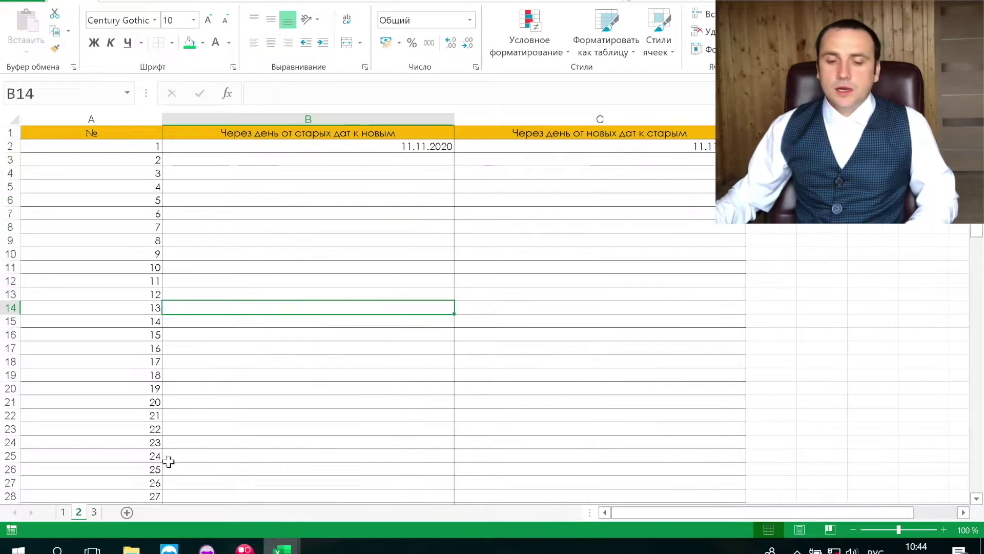
{"action": "left_click", "coordinate": [387, 134]}
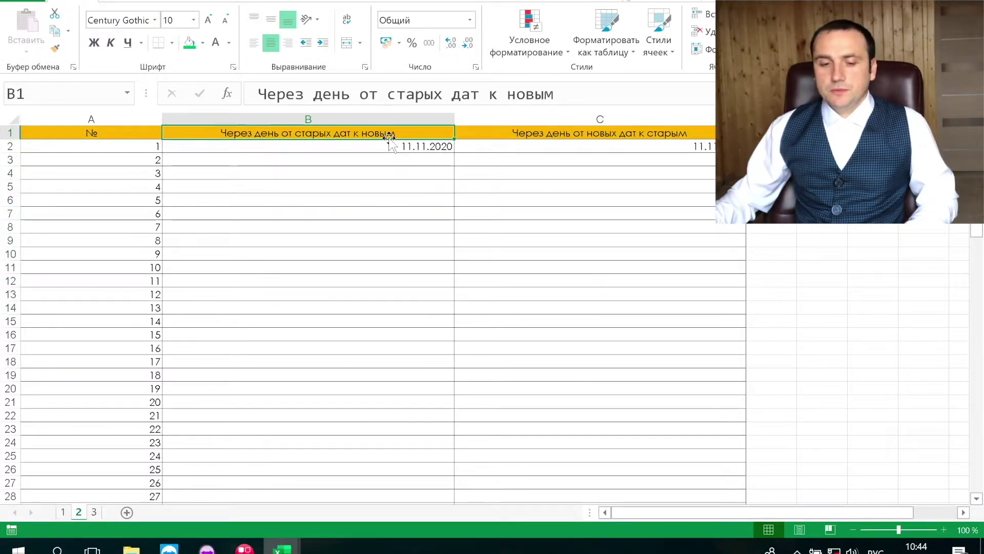
{"action": "left_click", "coordinate": [430, 148]}
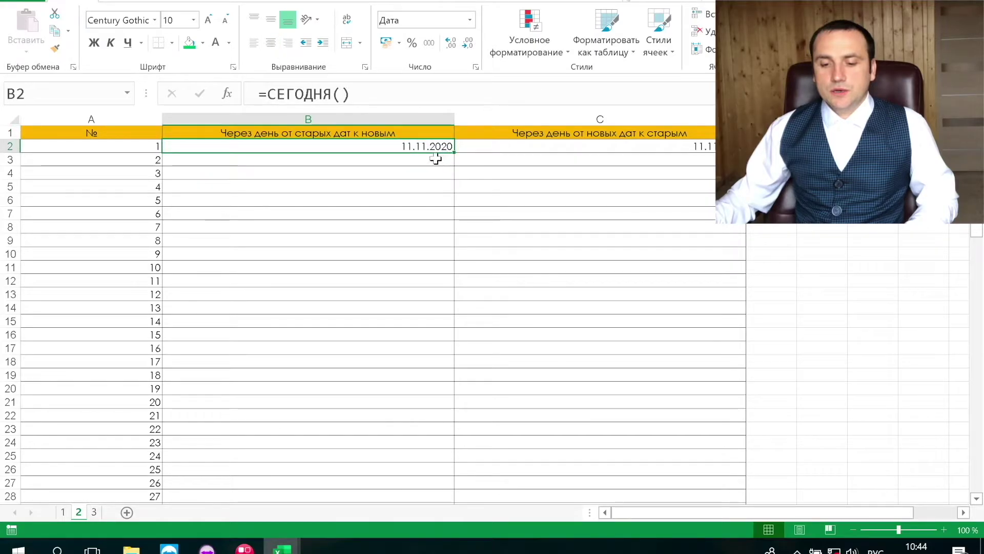
{"action": "left_click", "coordinate": [422, 158]}
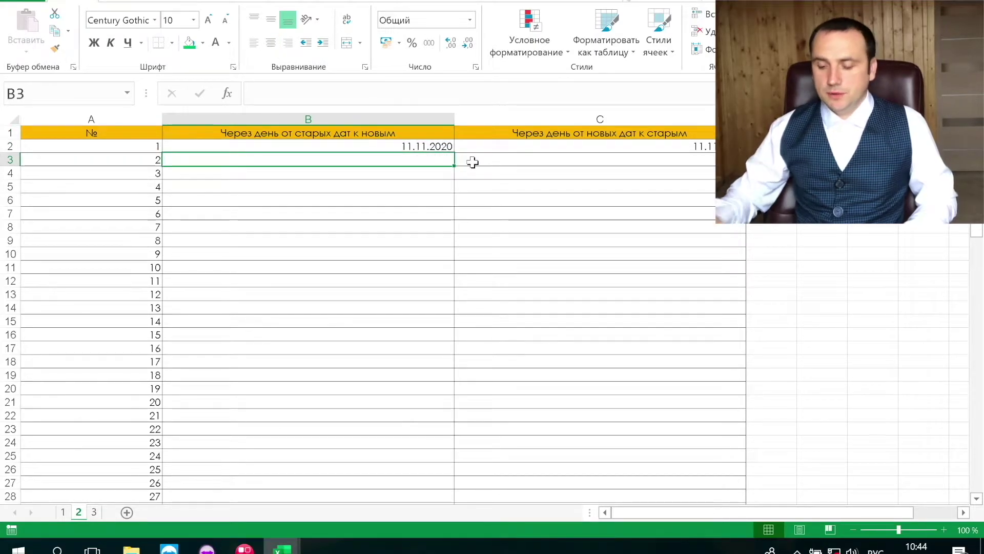
{"action": "type", "text": "="}
{"action": "key", "text": "Up"}
{"action": "type", "text": "+1"}
{"action": "key", "text": "Return"}
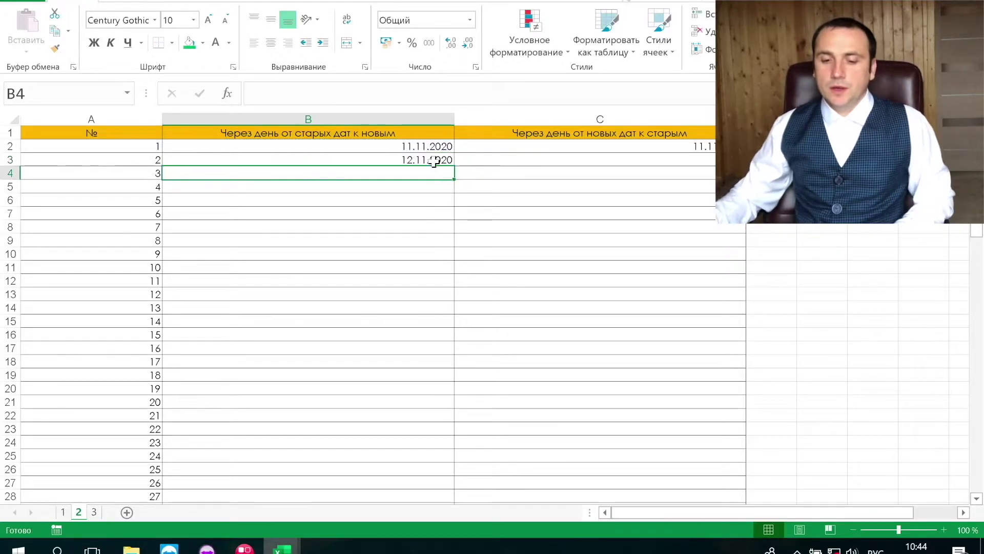
- Copy the B3 next-day formula down column B to the end of the numbered rows
{"action": "left_click", "coordinate": [445, 161]}
{"action": "double_click", "coordinate": [452, 165]}
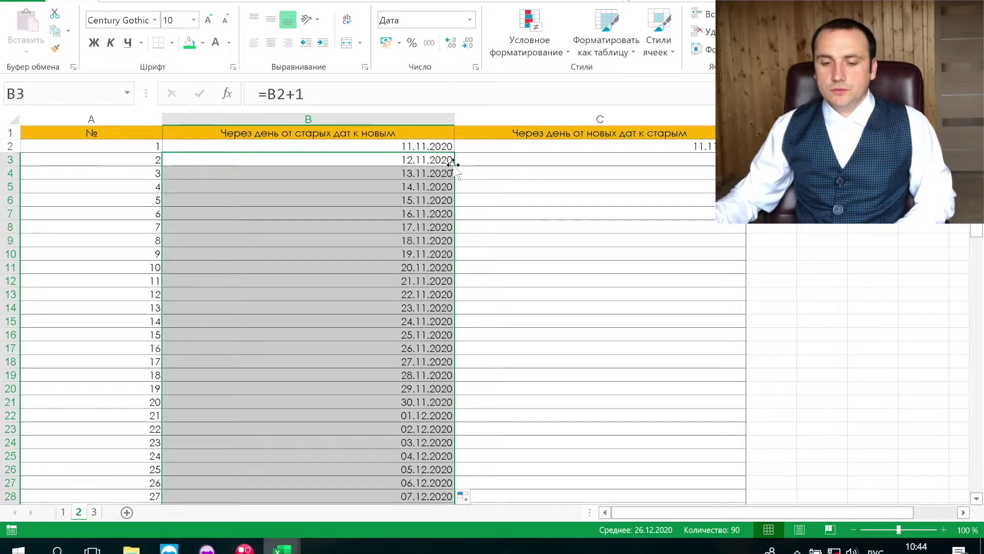
{"action": "left_click", "coordinate": [366, 236]}
{"action": "left_click", "coordinate": [353, 375]}
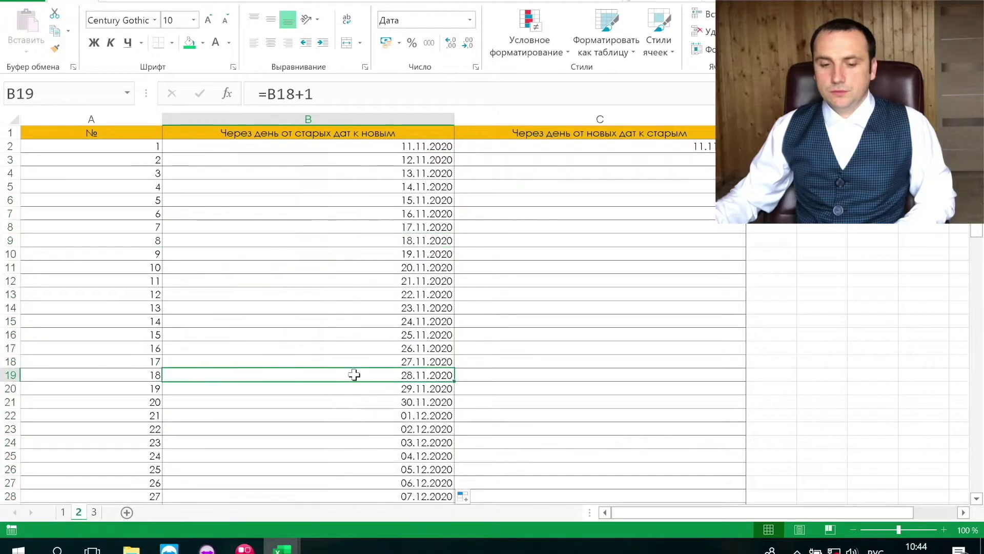
- Enter the formula =C2-1 in cell C3 under the newest-to-oldest heading
{"action": "left_click", "coordinate": [645, 157]}
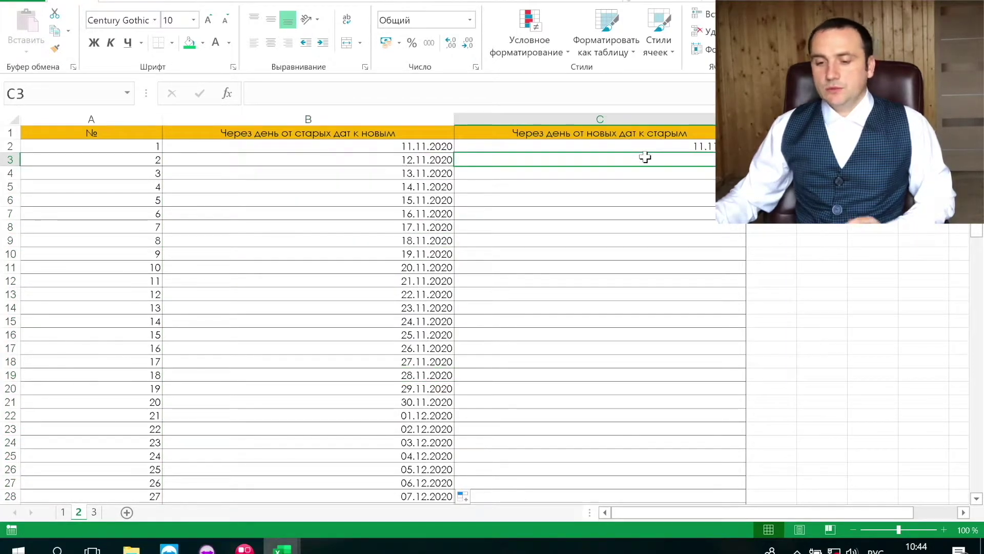
{"action": "type", "text": "="}
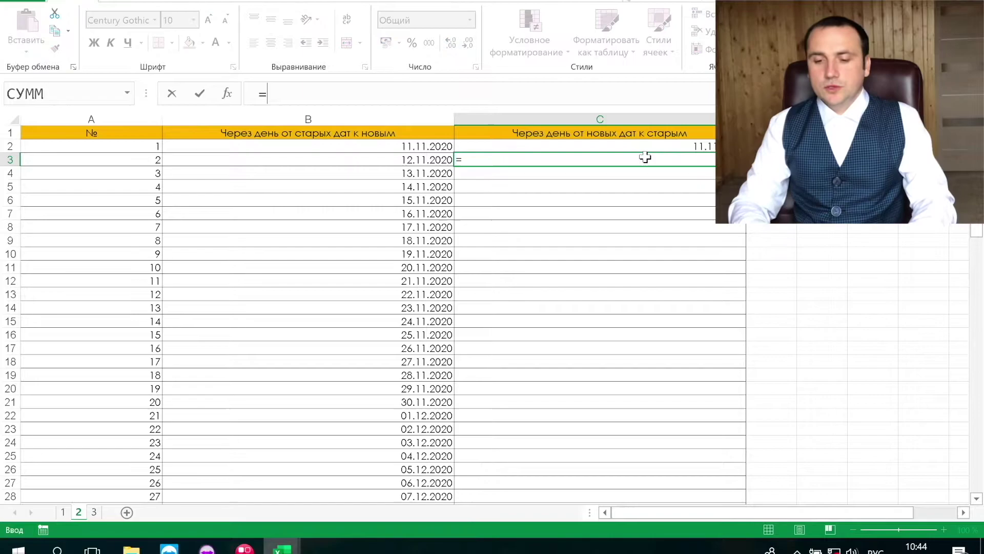
{"action": "key", "text": "Down"}
{"action": "key", "text": "Up"}
{"action": "key", "text": "Up"}
{"action": "type", "text": "-1"}
{"action": "key", "text": "Return"}
- Copy the C3 previous-day formula down column C to the end of the numbered rows
{"action": "left_click", "coordinate": [645, 158]}
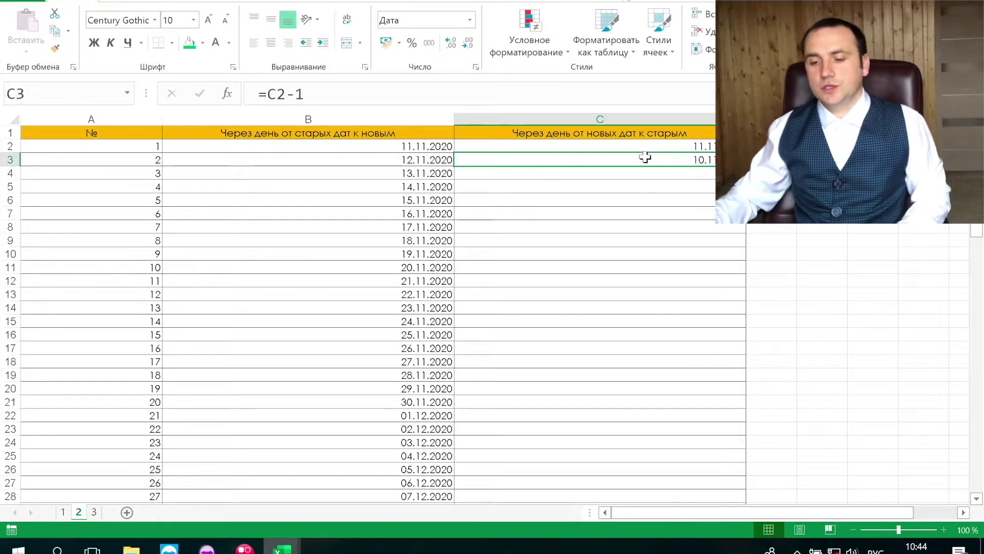
{"action": "double_click", "coordinate": [746, 165]}
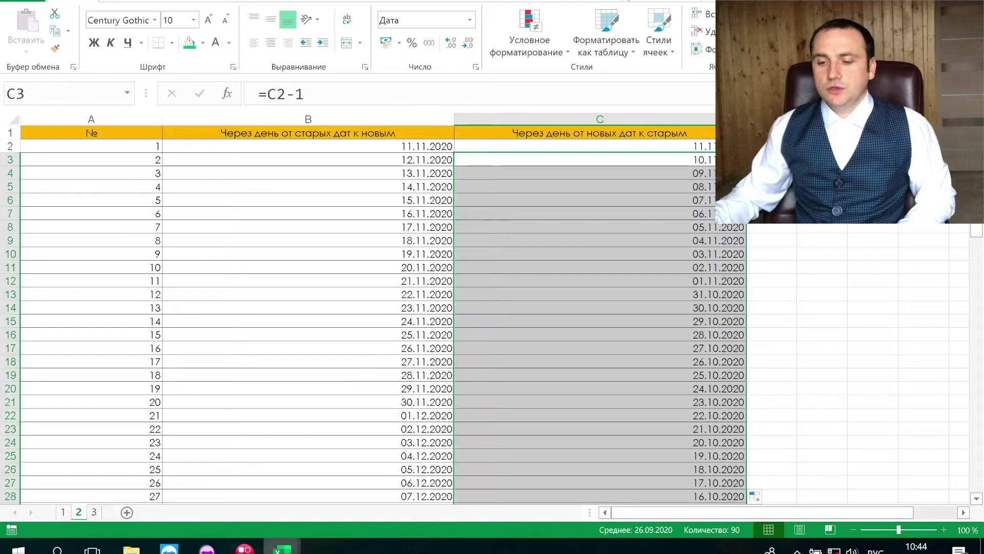
{"action": "left_click", "coordinate": [660, 188]}
- Enter the number 1 in the empty cell E2 beside the table
{"action": "left_click", "coordinate": [823, 146]}
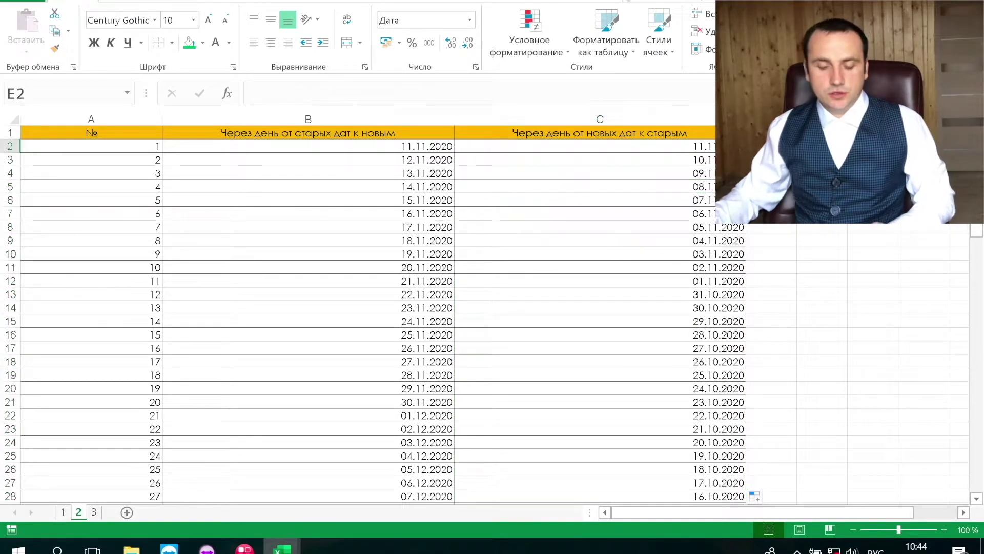
{"action": "type", "text": "1"}
{"action": "key", "text": "Return"}
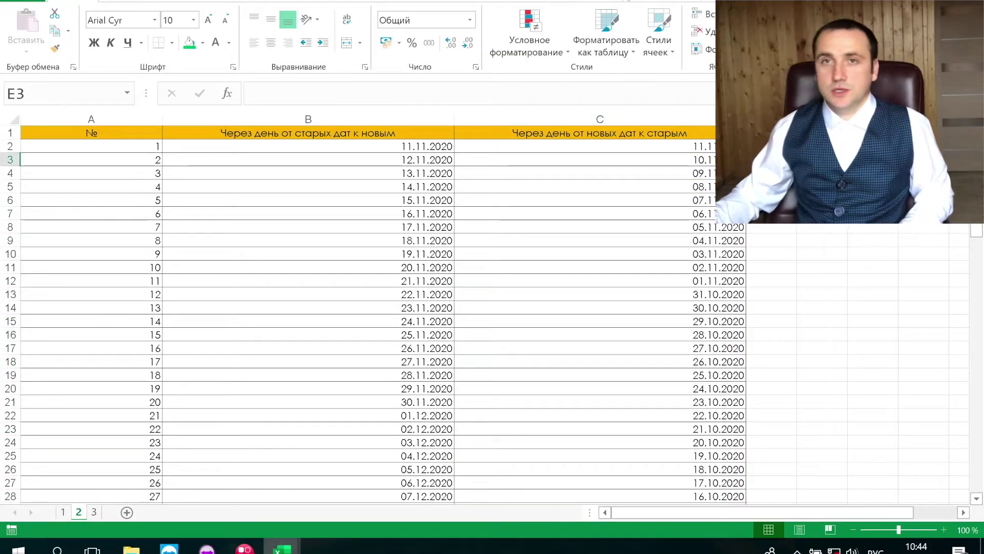
- Format cell E2 with the short date format (Краткий формат даты) and widen column E slightly
{"action": "left_click", "coordinate": [823, 146]}
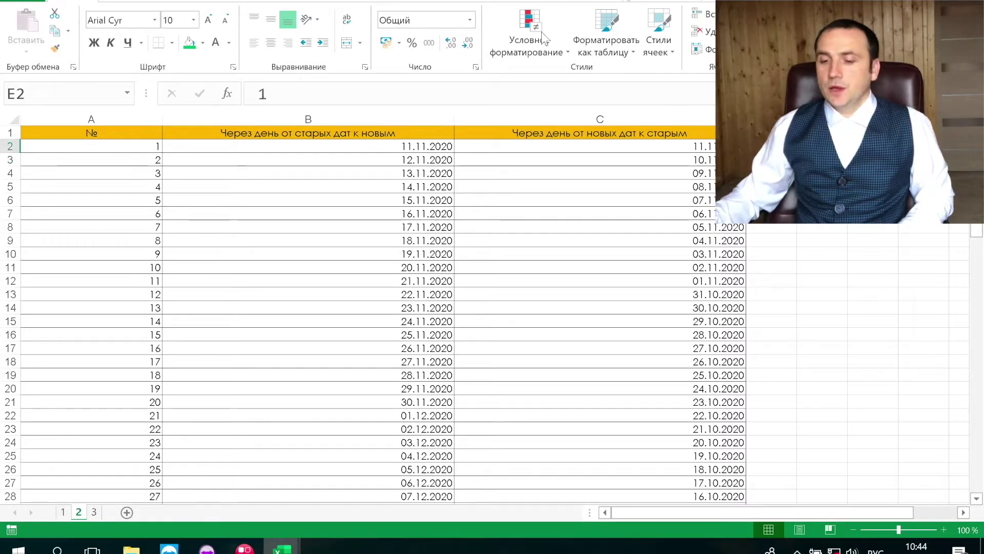
{"action": "left_click", "coordinate": [470, 20]}
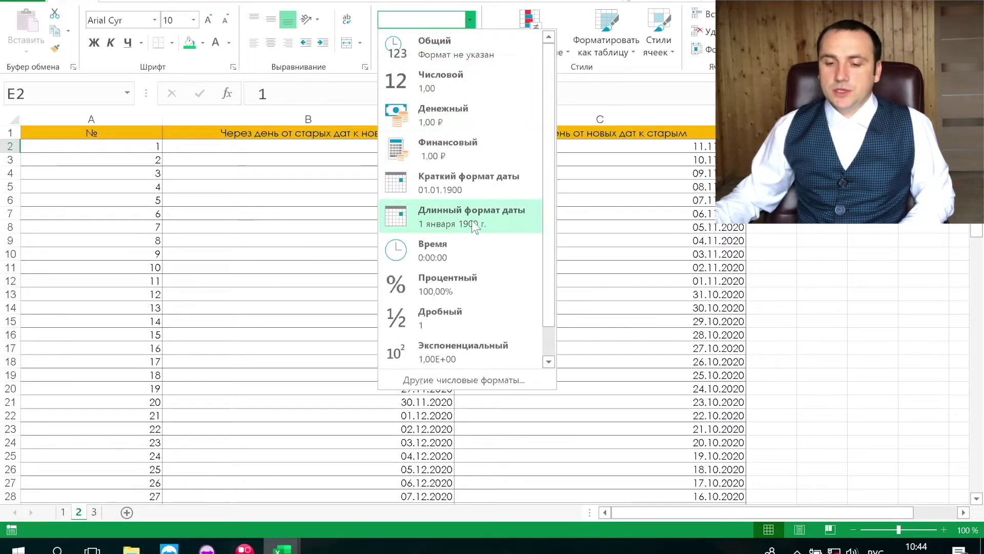
{"action": "left_click", "coordinate": [479, 188]}
{"action": "left_click_drag", "start_coordinate": [848, 119], "coordinate": [860, 119]}
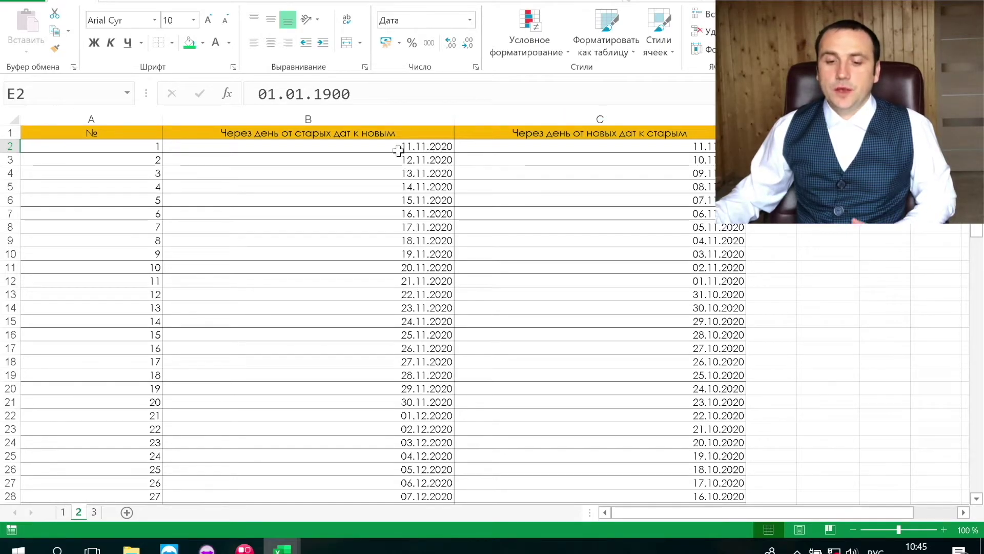
- Change the format of cell B4 to numeric (Числовой) and return to cell E2
{"action": "left_click", "coordinate": [394, 173]}
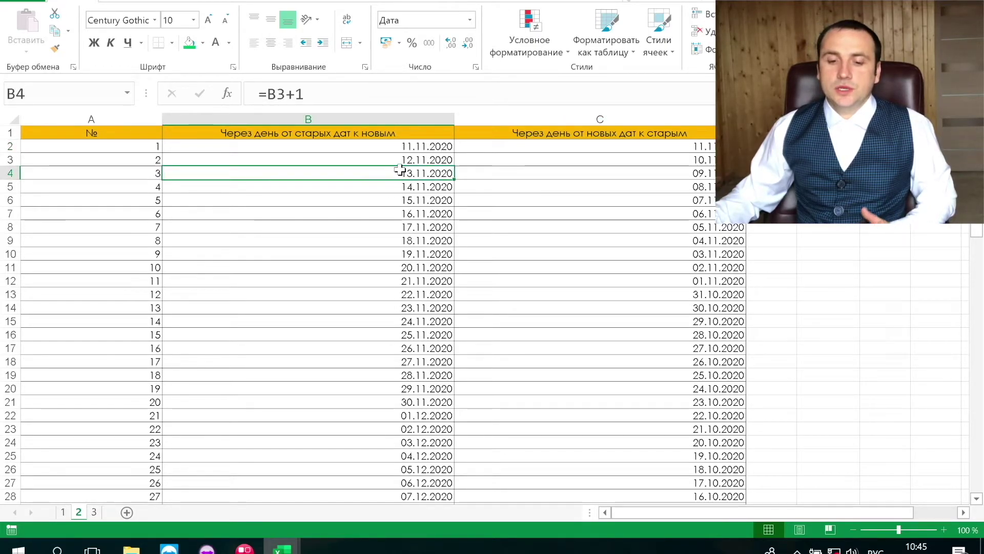
{"action": "left_click", "coordinate": [470, 20]}
{"action": "left_click", "coordinate": [469, 93]}
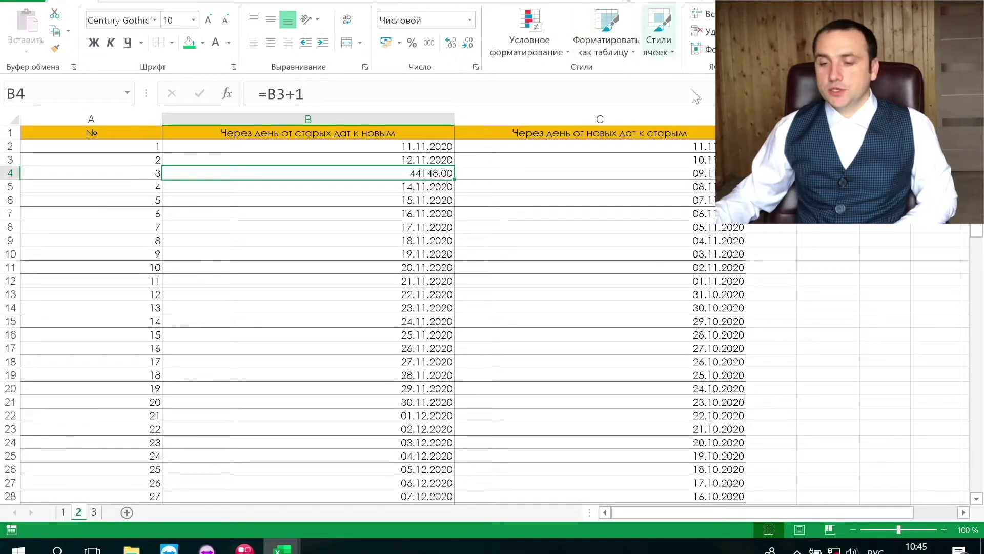
{"action": "left_click", "coordinate": [828, 146]}
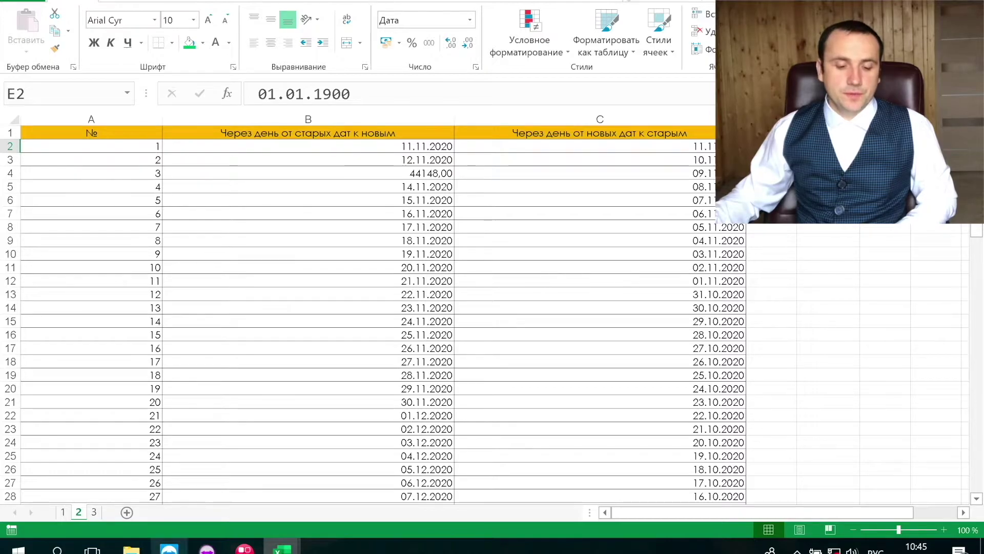
- On sheet 3, fill row 2 from C2 with a daily date progression (Прогрессия) using step 1 and limit value 31.12.2021
{"action": "left_click", "coordinate": [93, 513]}
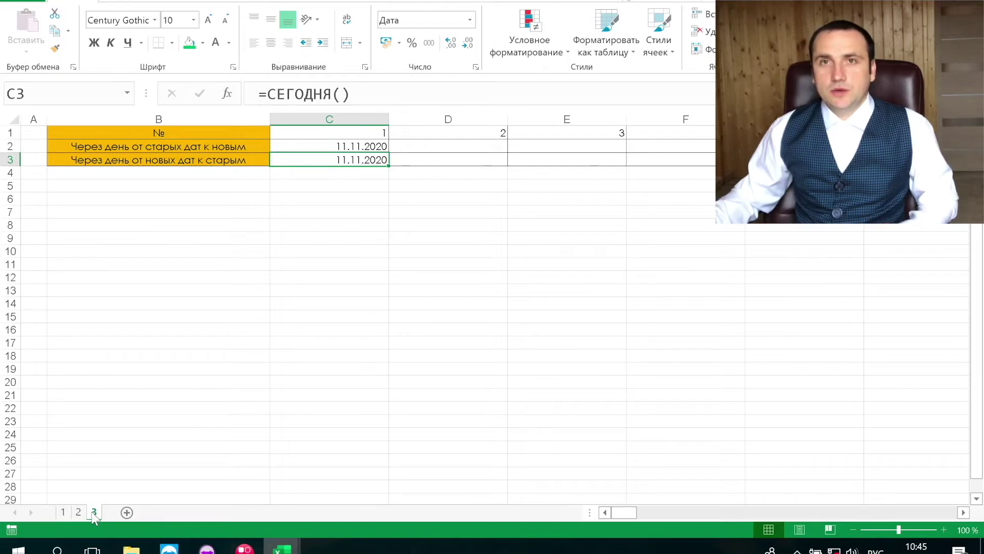
{"action": "left_click", "coordinate": [483, 149]}
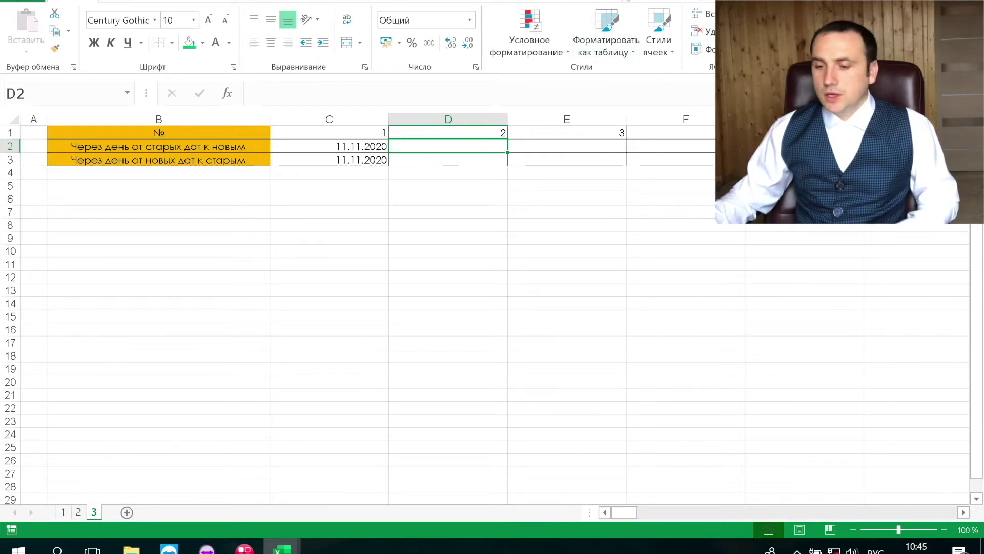
{"action": "left_click", "coordinate": [329, 146]}
{"action": "left_click", "coordinate": [797, 135]}
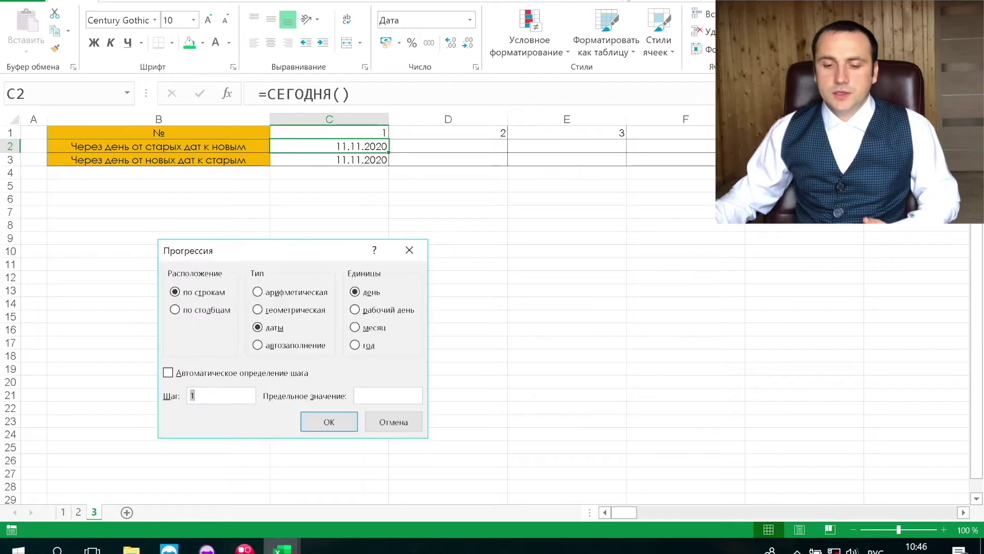
{"action": "left_click", "coordinate": [367, 394]}
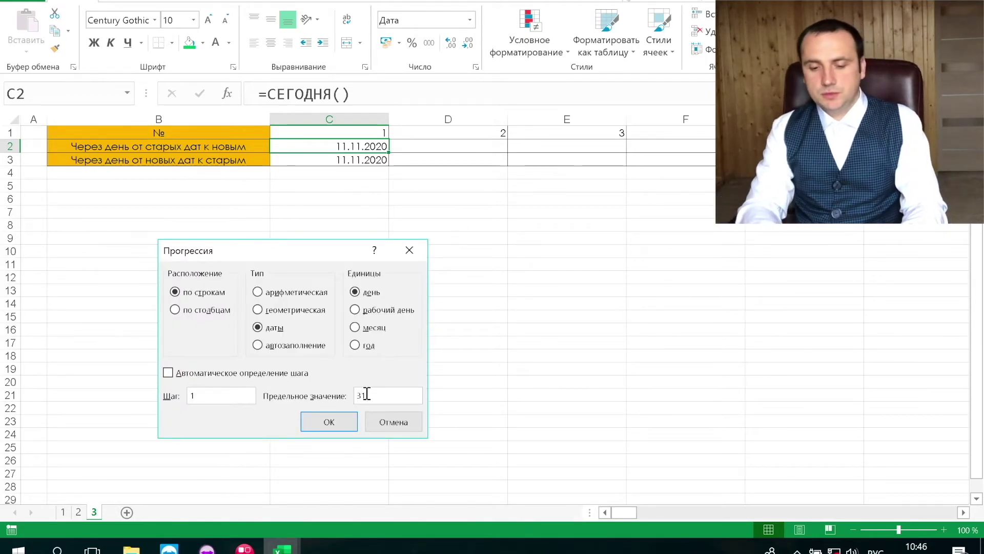
{"action": "type", "text": "31.12.2021"}
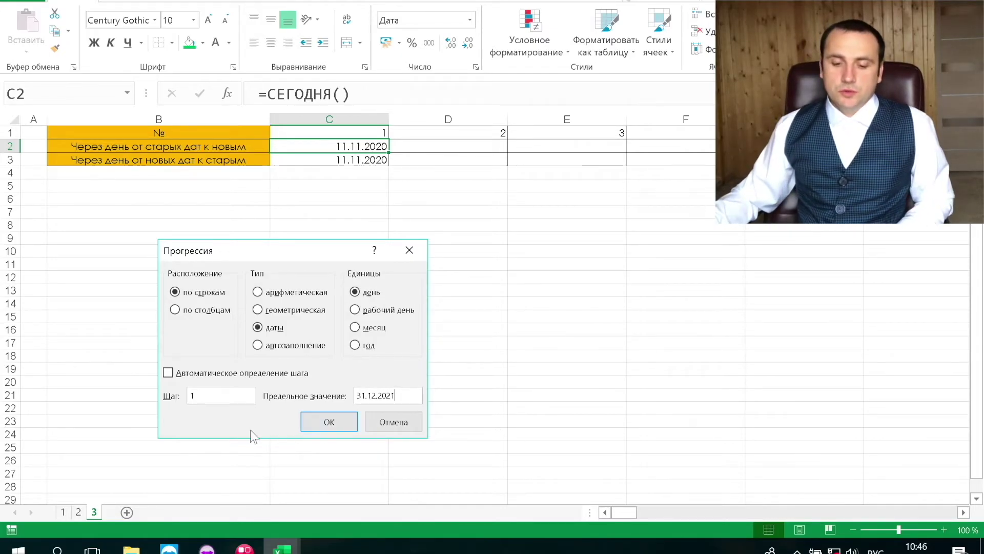
{"action": "left_click", "coordinate": [323, 421]}
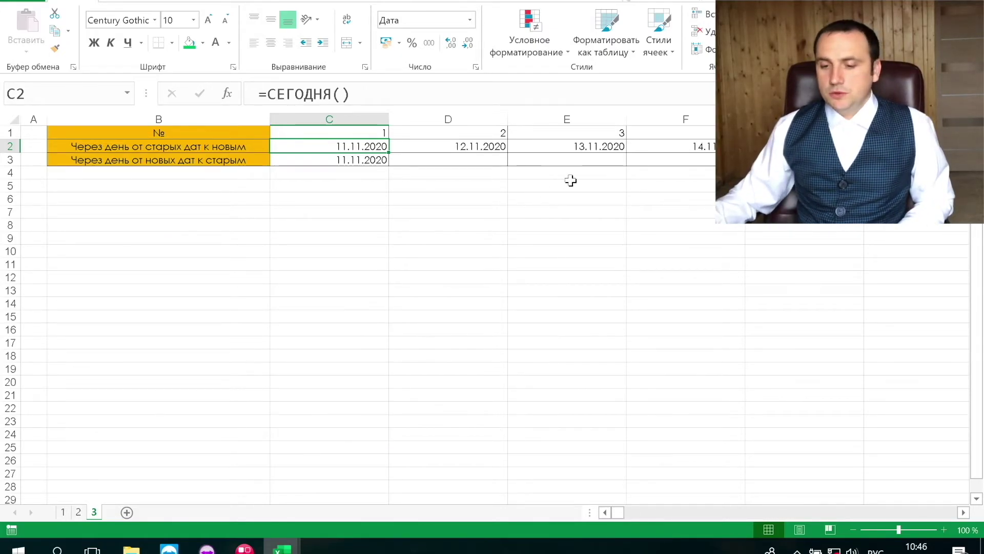
- Fill row 3 from C3 with a daily date progression using step -1 and limit 31.12.2019, and check the far ends of both date rows
{"action": "left_click", "coordinate": [474, 149]}
{"action": "left_click", "coordinate": [444, 163]}
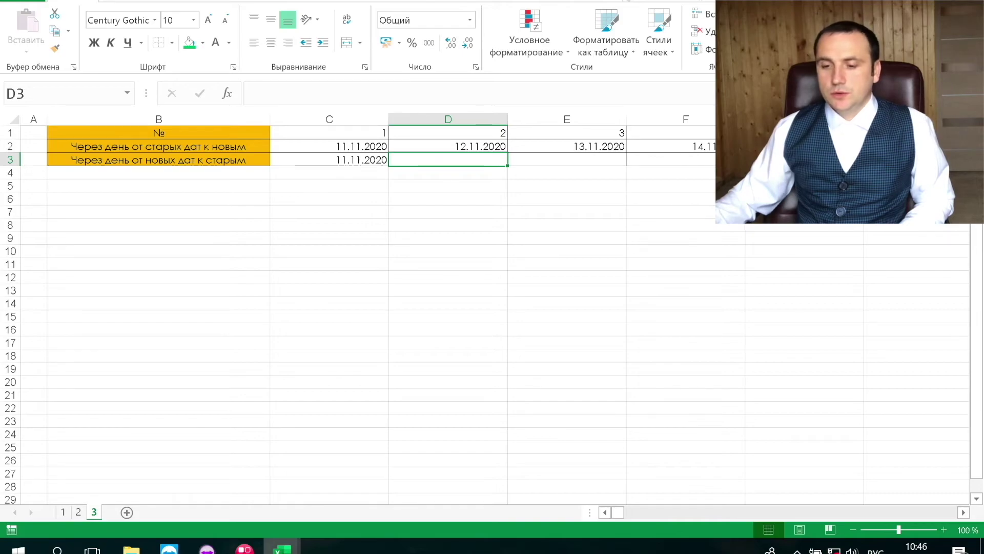
{"action": "left_click", "coordinate": [354, 162]}
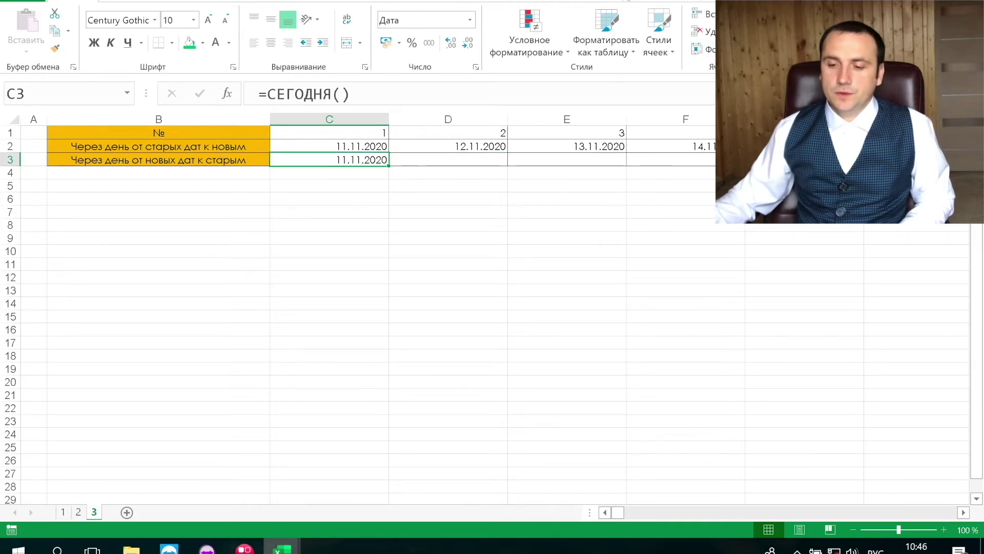
{"action": "left_click", "coordinate": [800, 134]}
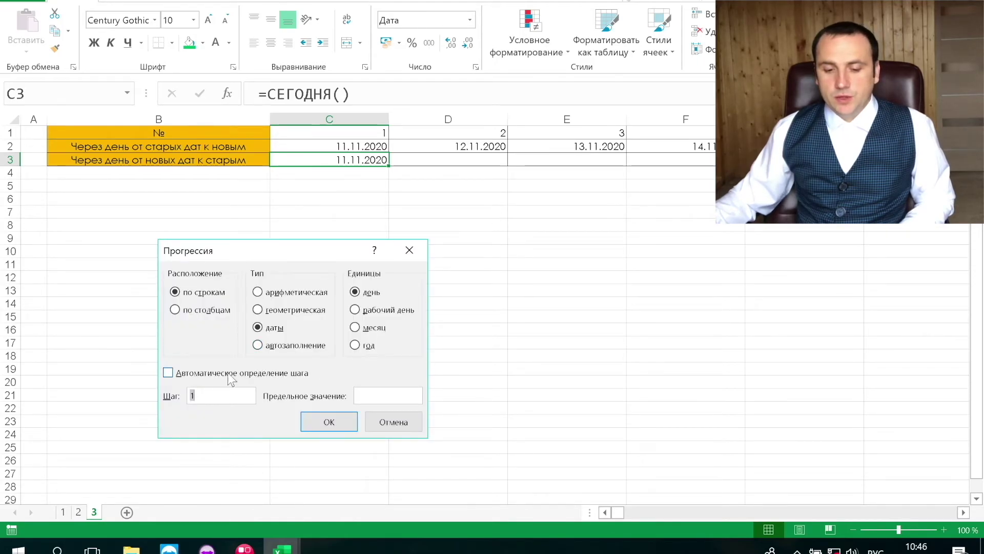
{"action": "type", "text": "-1"}
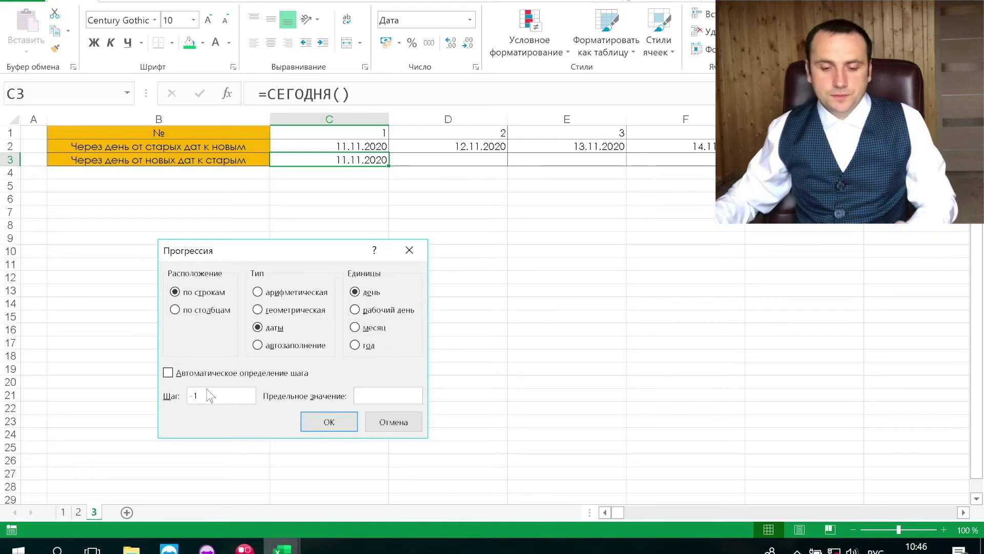
{"action": "left_click", "coordinate": [364, 394]}
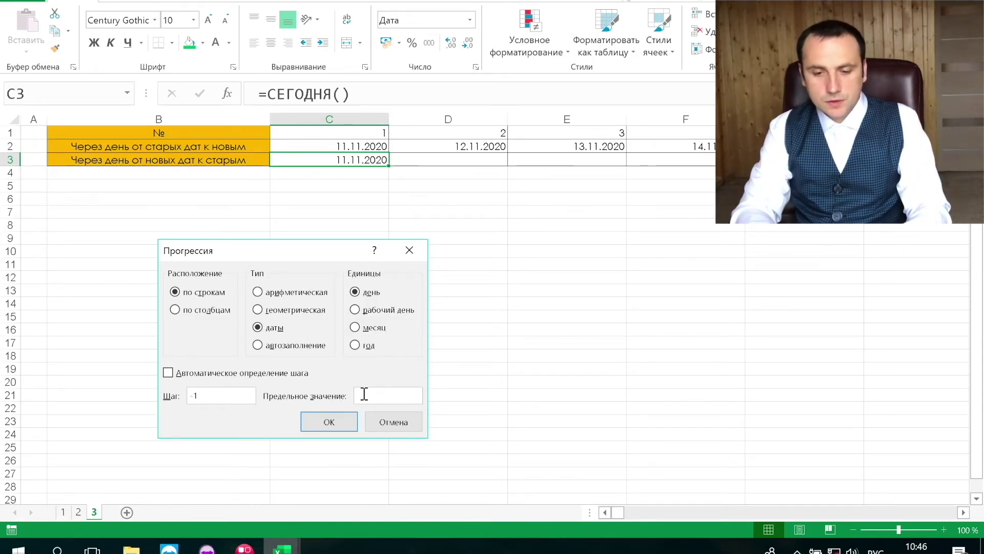
{"action": "type", "text": "31.12.2019"}
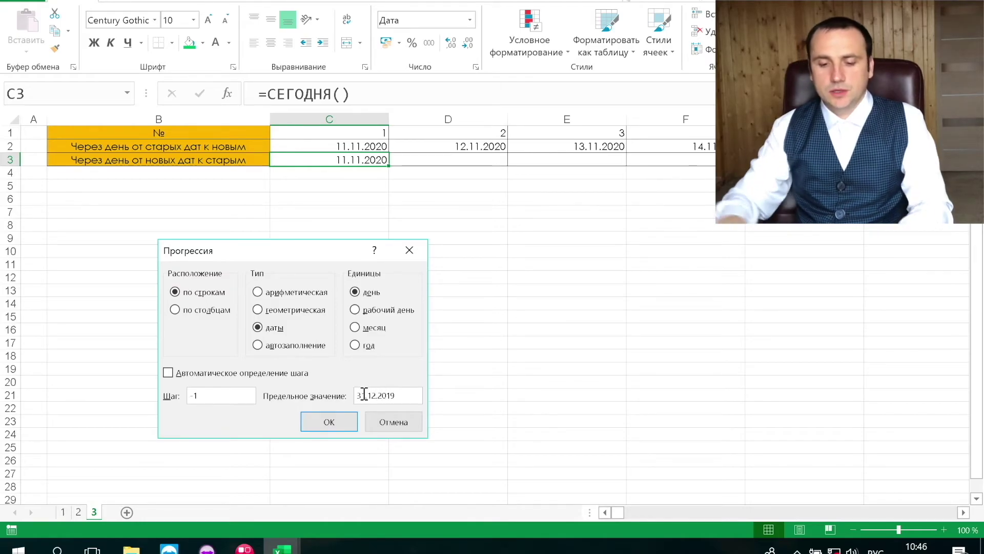
{"action": "left_click", "coordinate": [338, 421]}
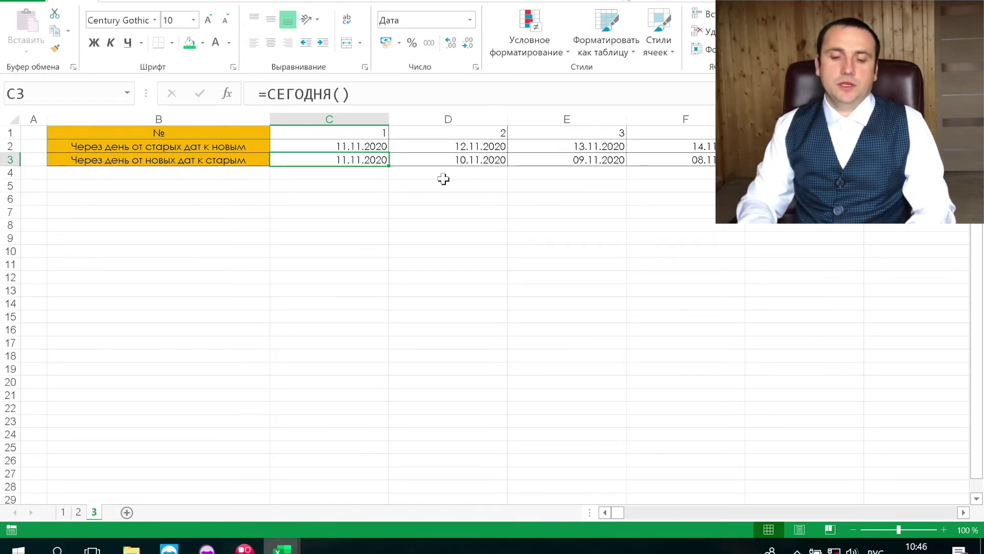
{"action": "key", "text": "ctrl+Right"}
{"action": "key", "text": "Up"}
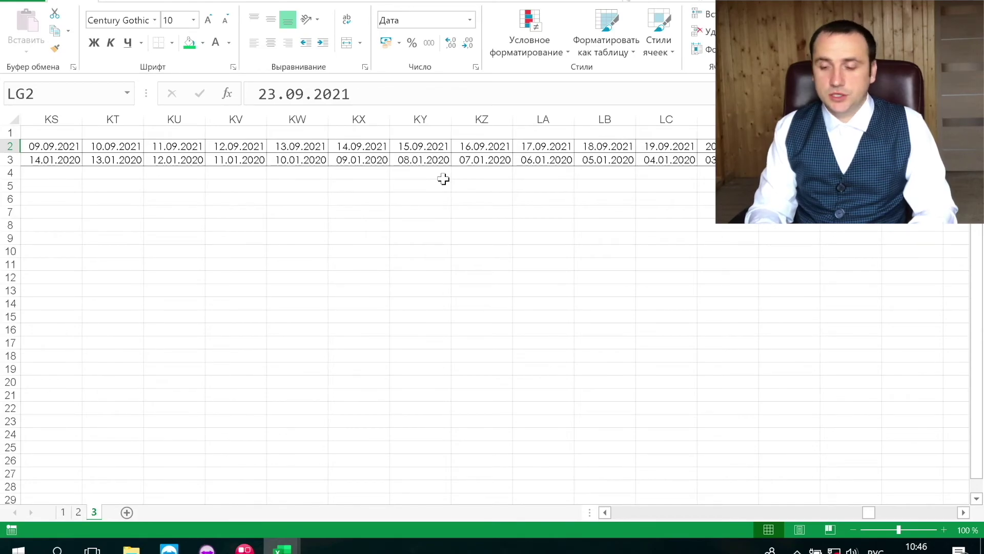
{"action": "key", "text": "ctrl+Right"}
{"action": "key", "text": "Home"}
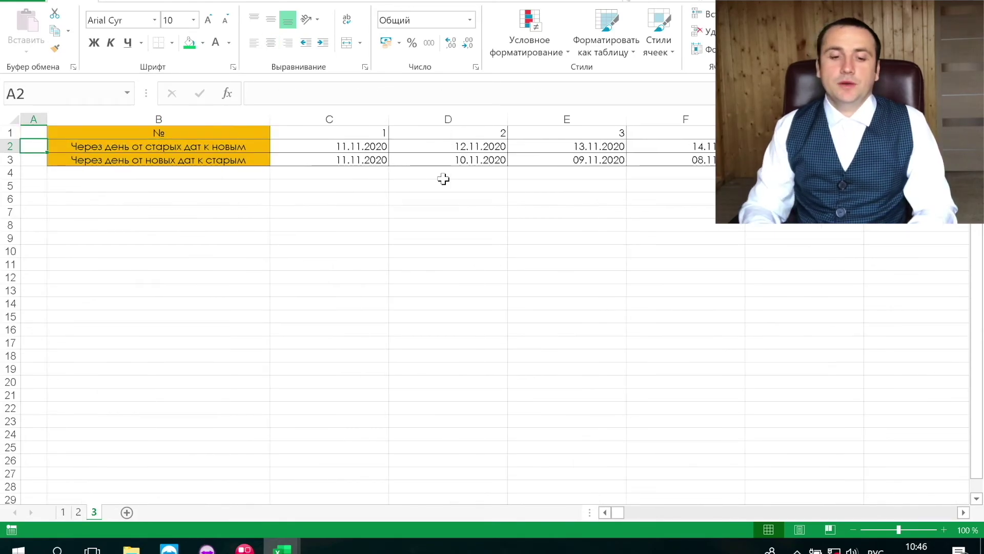